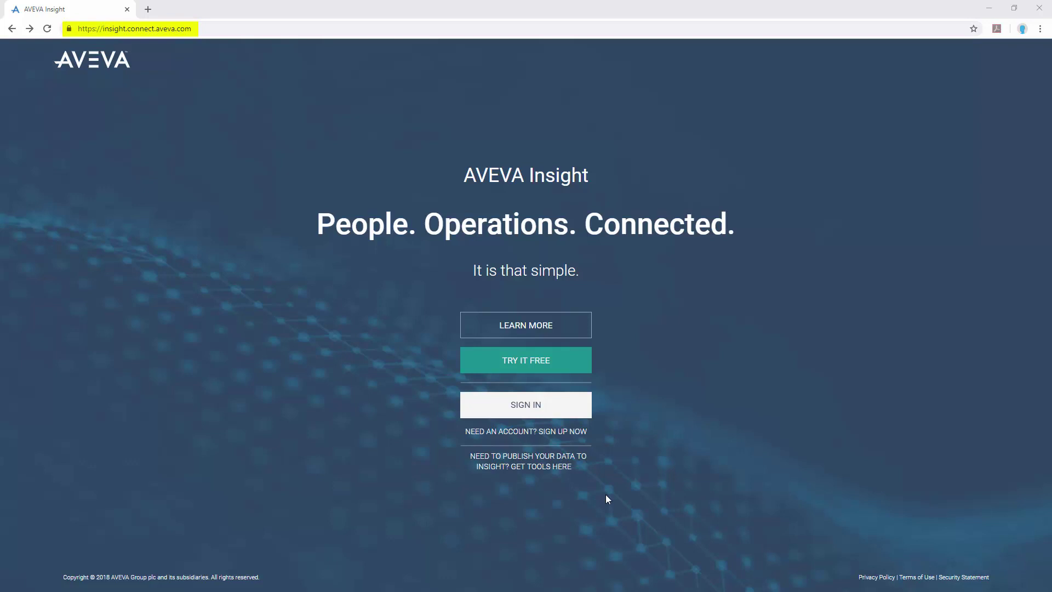
- Download the CitectPublisher.zip connector package from Insight's tools page and run CitectConnector.exe
left_click(562, 462)
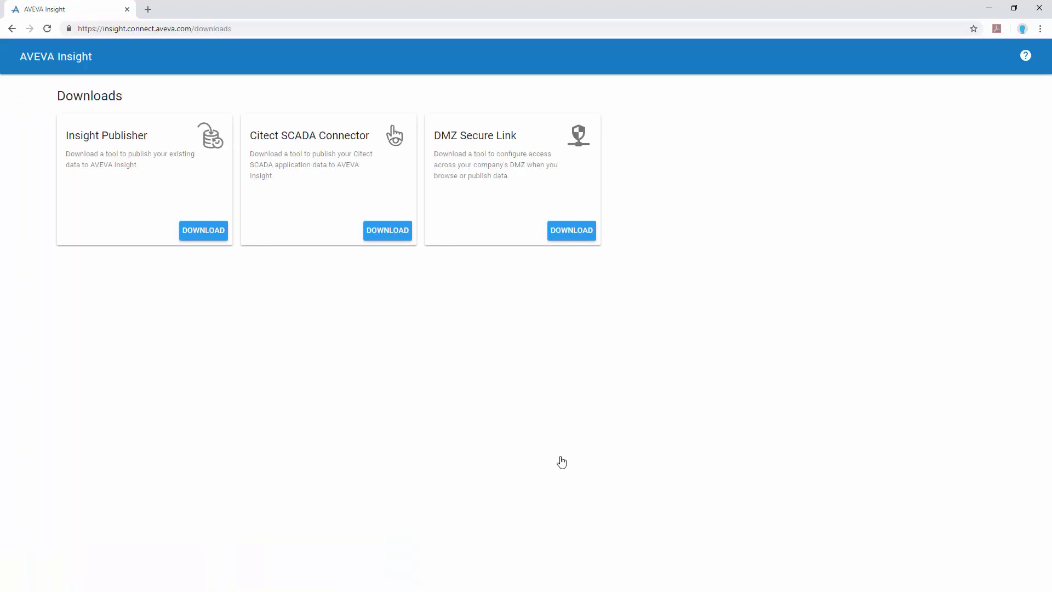
left_click(393, 231)
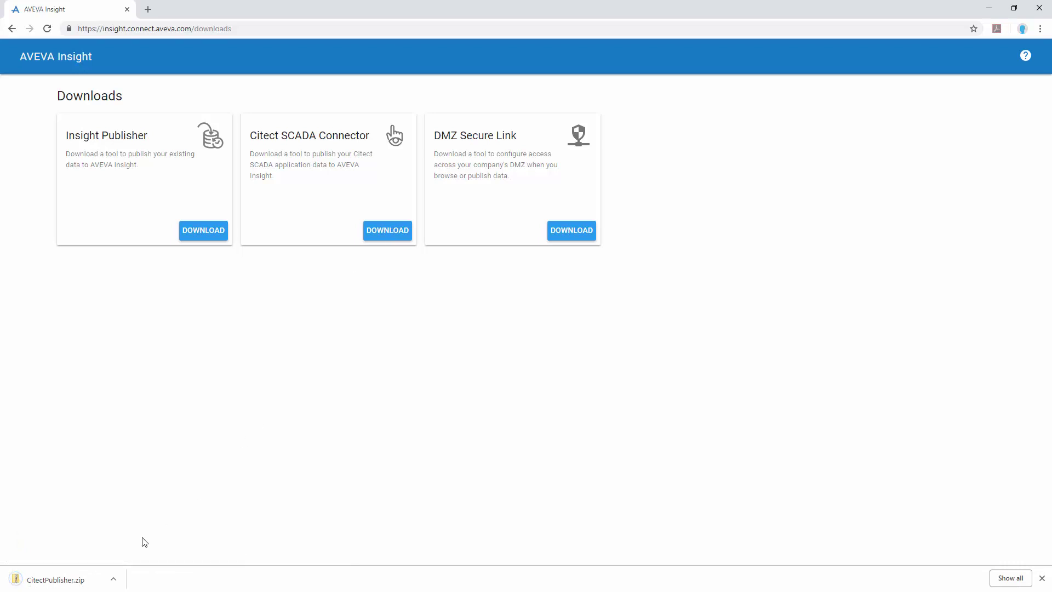
left_click(80, 585)
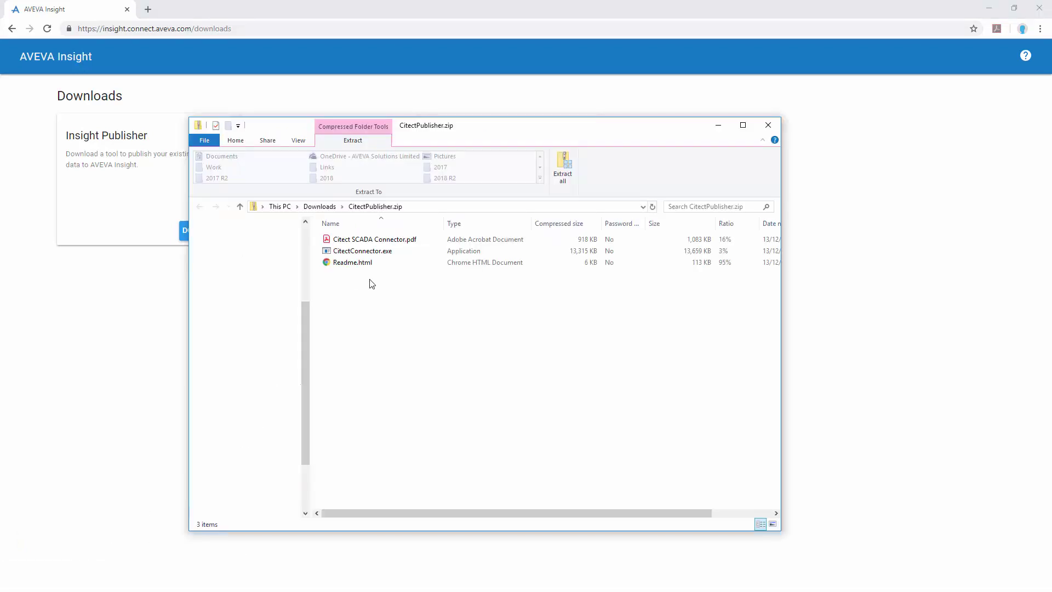
left_click(391, 258)
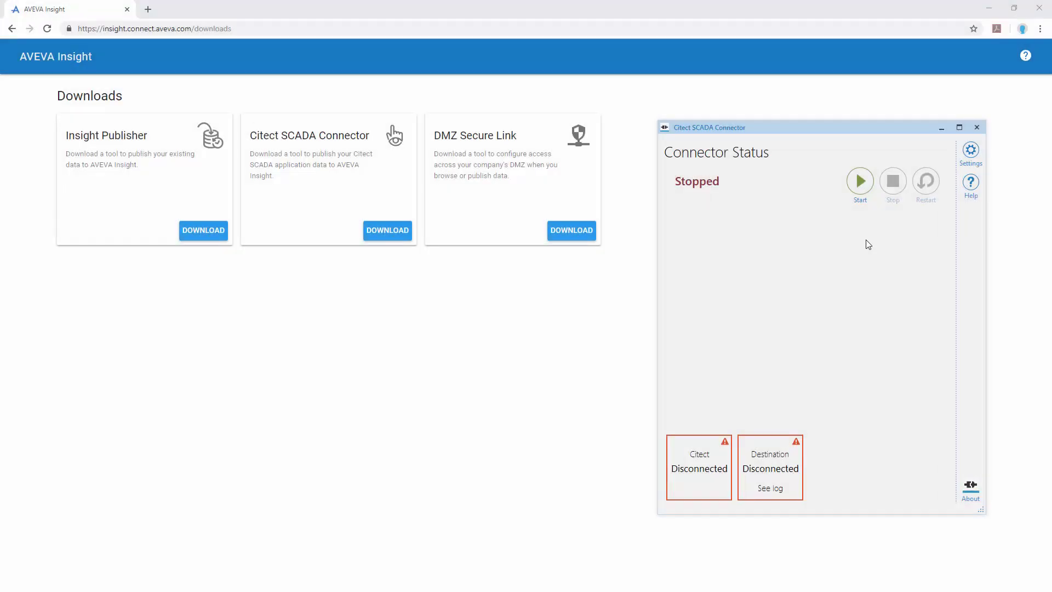
- Switch the connector's destination setting to Insight (Cloud) and confirm sending all new data there
left_click(976, 149)
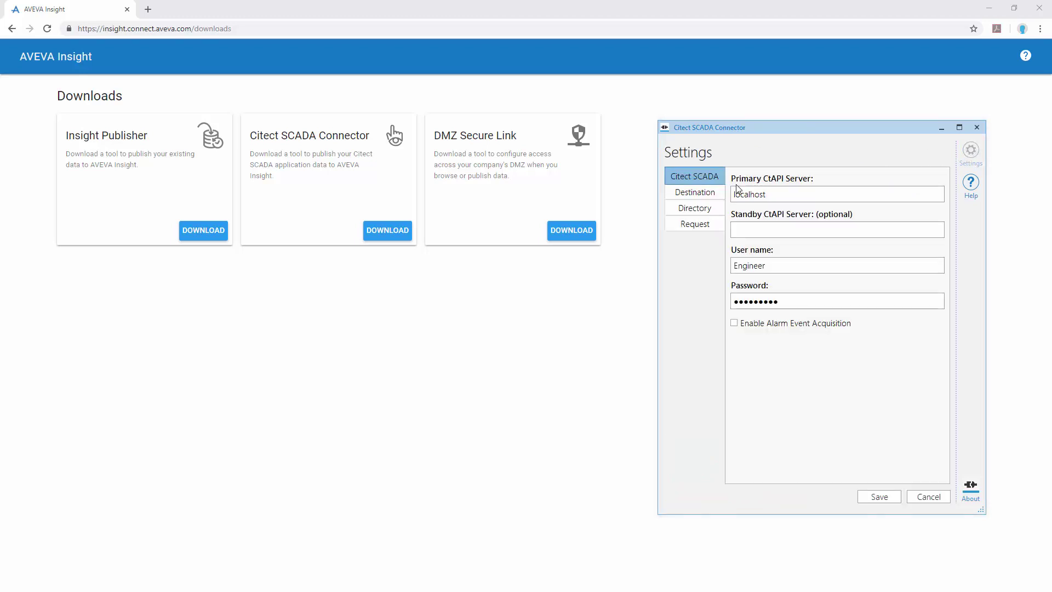
left_click(704, 198)
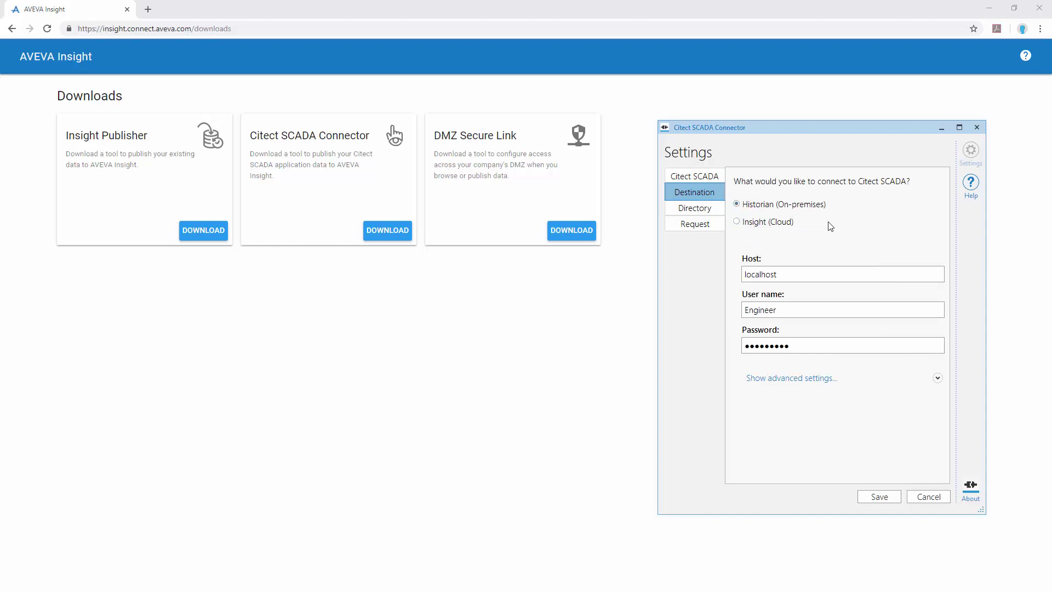
left_click(788, 227)
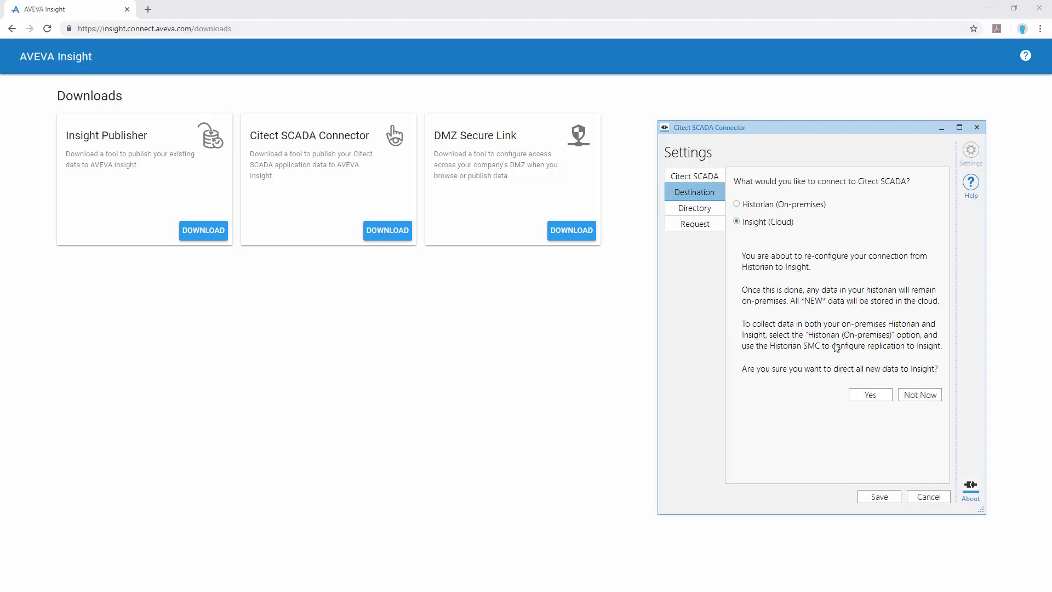
left_click(882, 394)
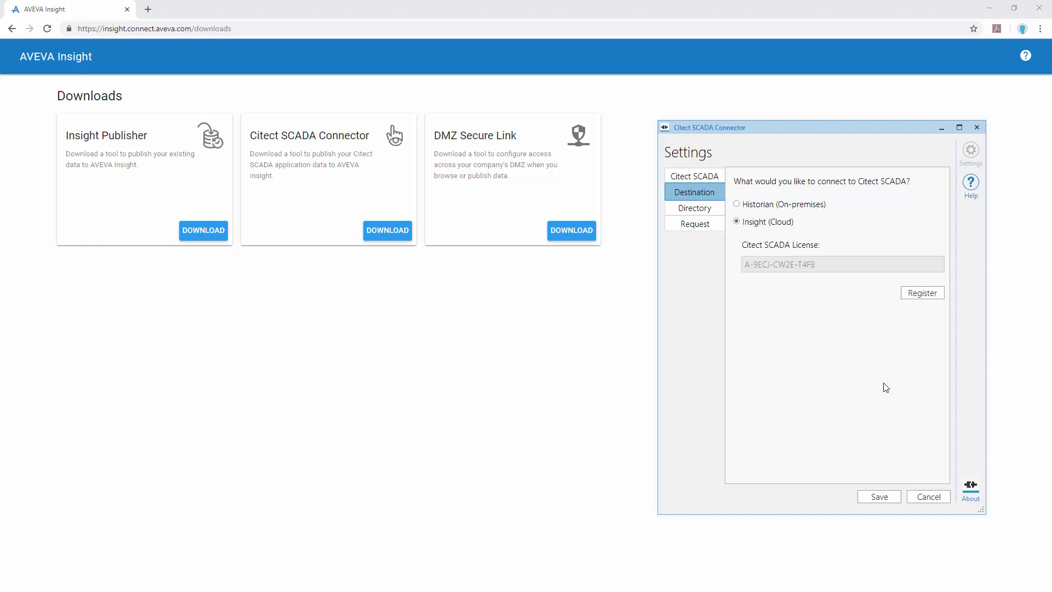
- Start registration in the Australia region, keeping the default web proxy settings
left_click(939, 295)
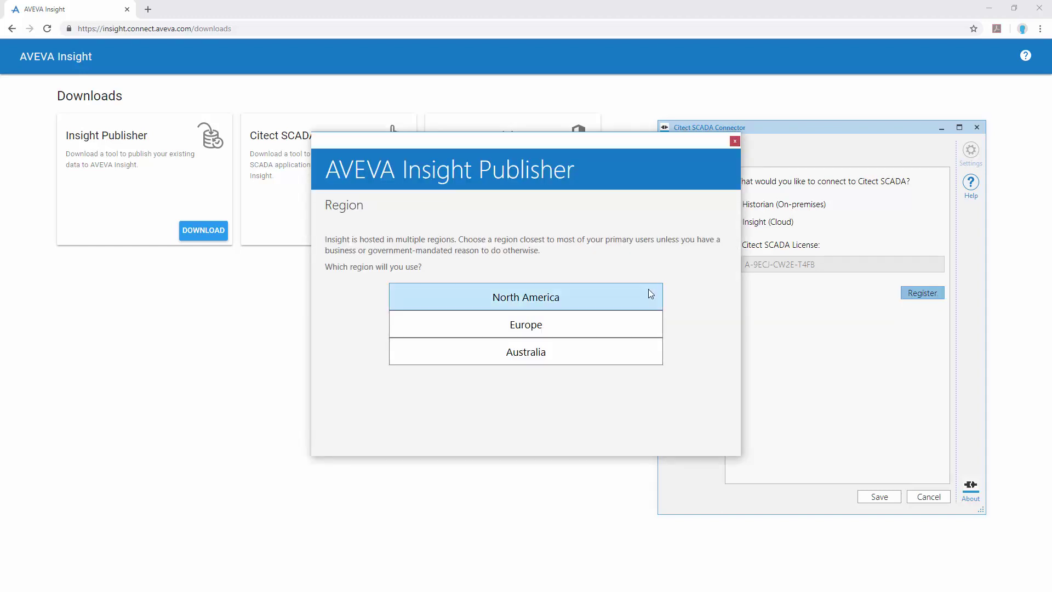
left_click(650, 352)
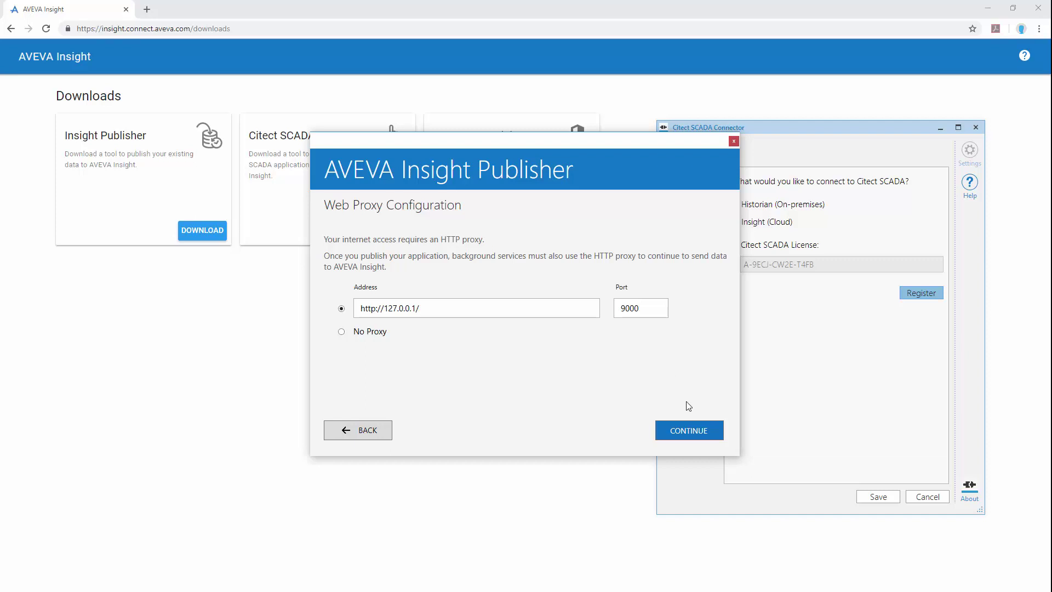
left_click(711, 432)
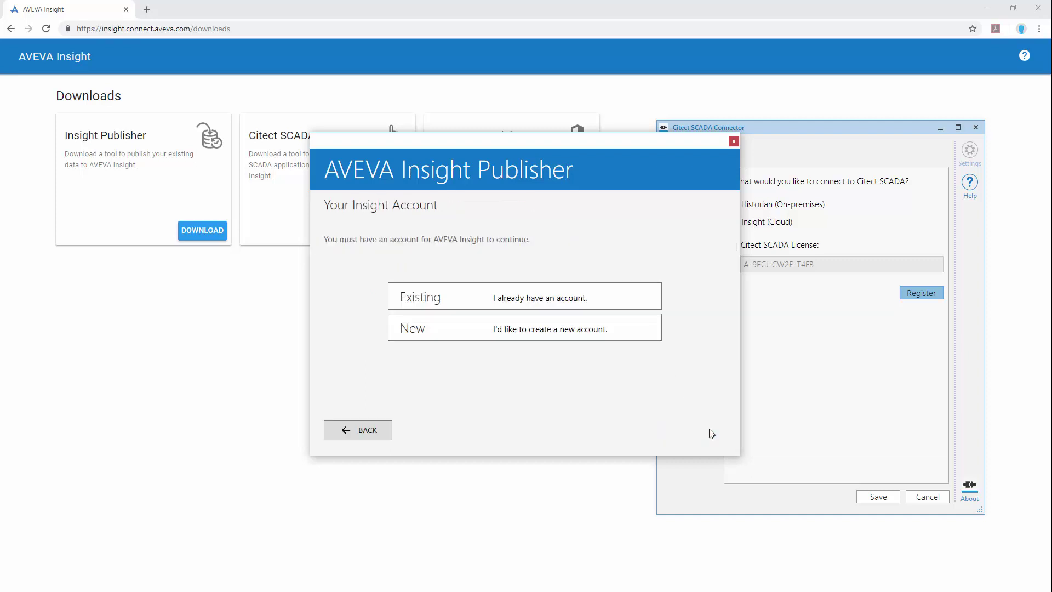
- Create a new Insight account with your e-mail address and solution name 'Citect SCADA Demo'
left_click(650, 328)
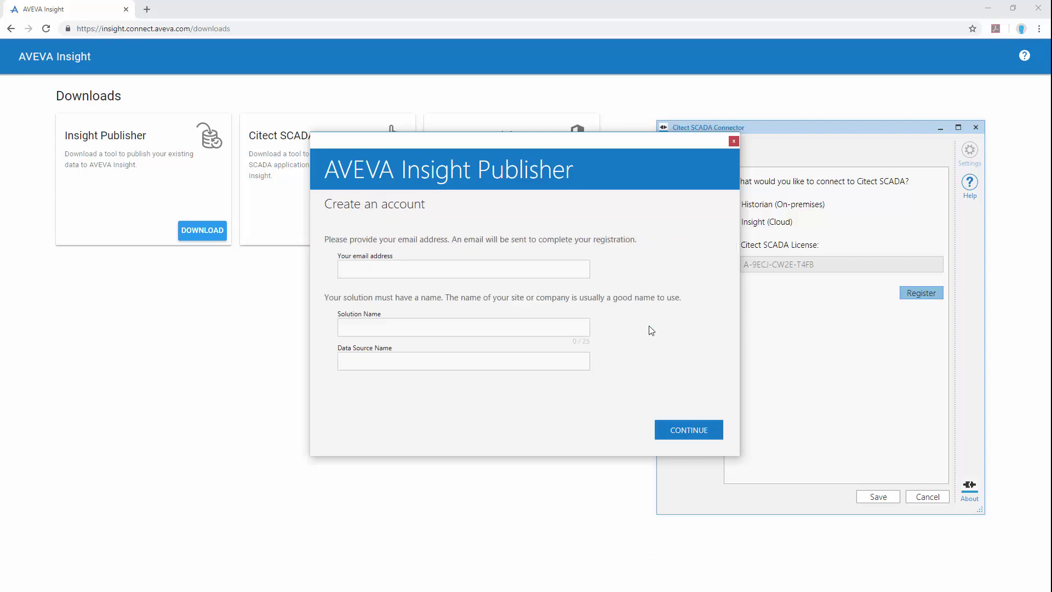
left_click(544, 263)
key("Tab")
type("Citect SCADA Demo")
key("Return")
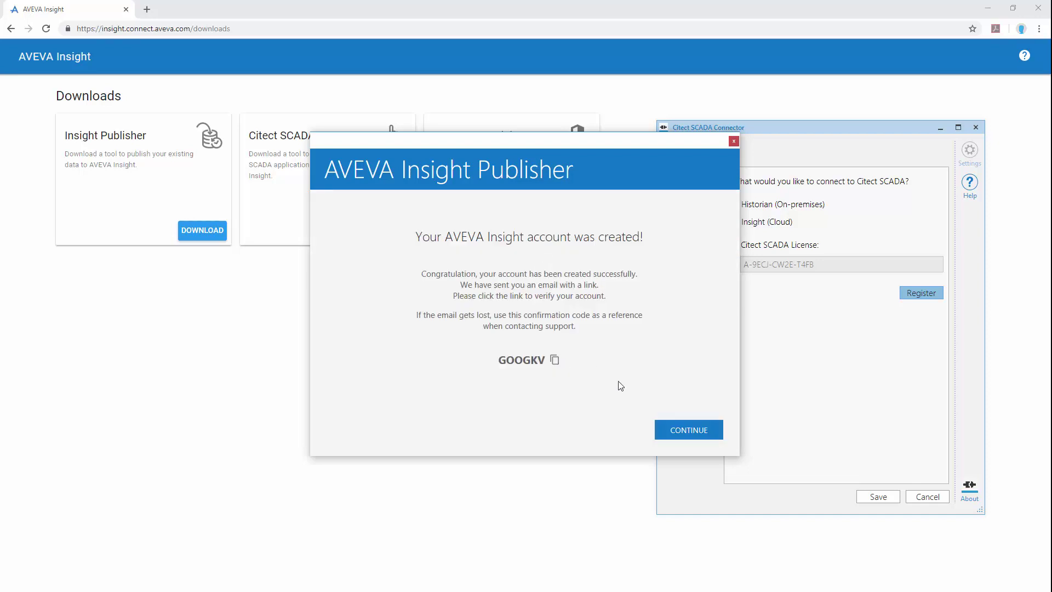
- Continue past the account confirmation and save the connector settings
left_click(698, 436)
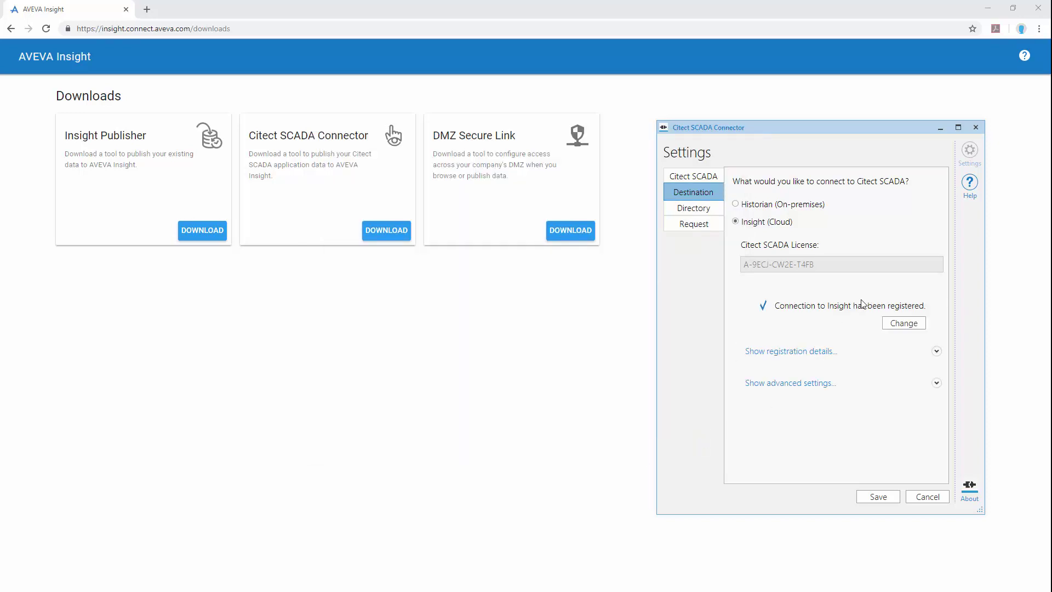
left_click(875, 497)
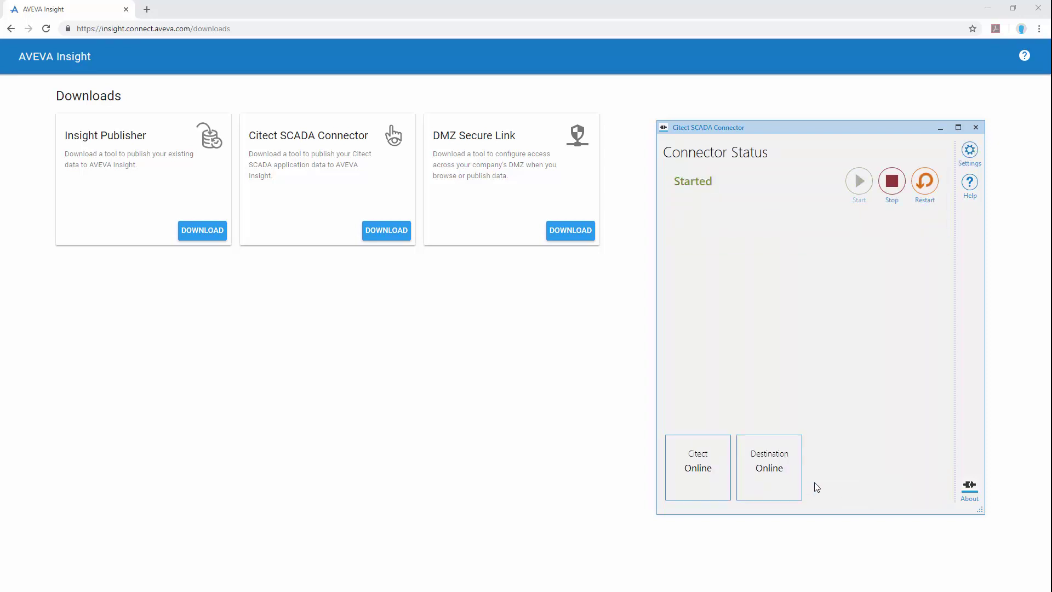
- Return to the AVEVA Insight home page and log in with the saved credentials
left_click(11, 28)
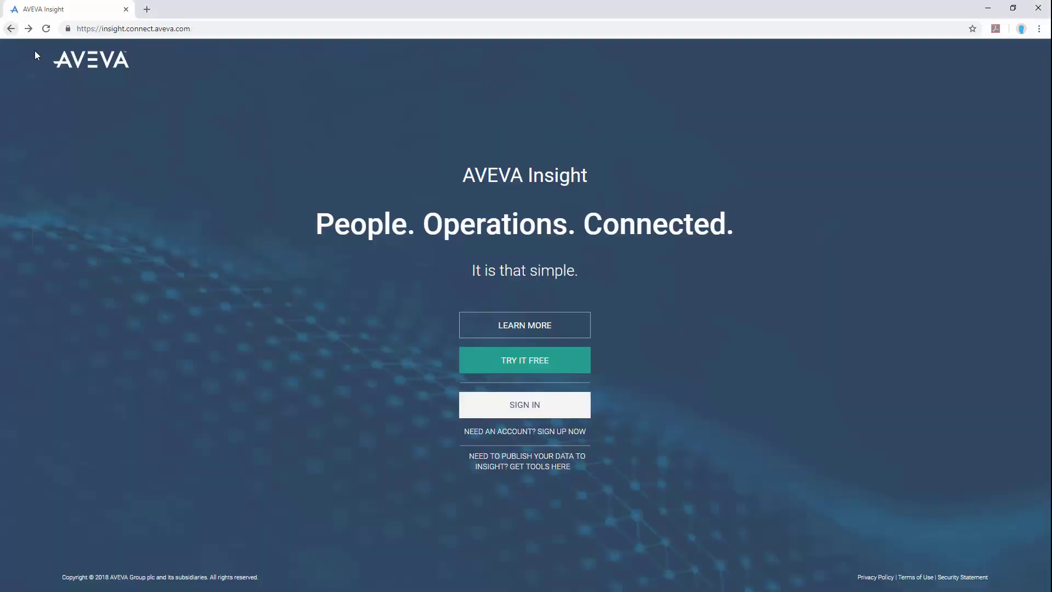
left_click(564, 409)
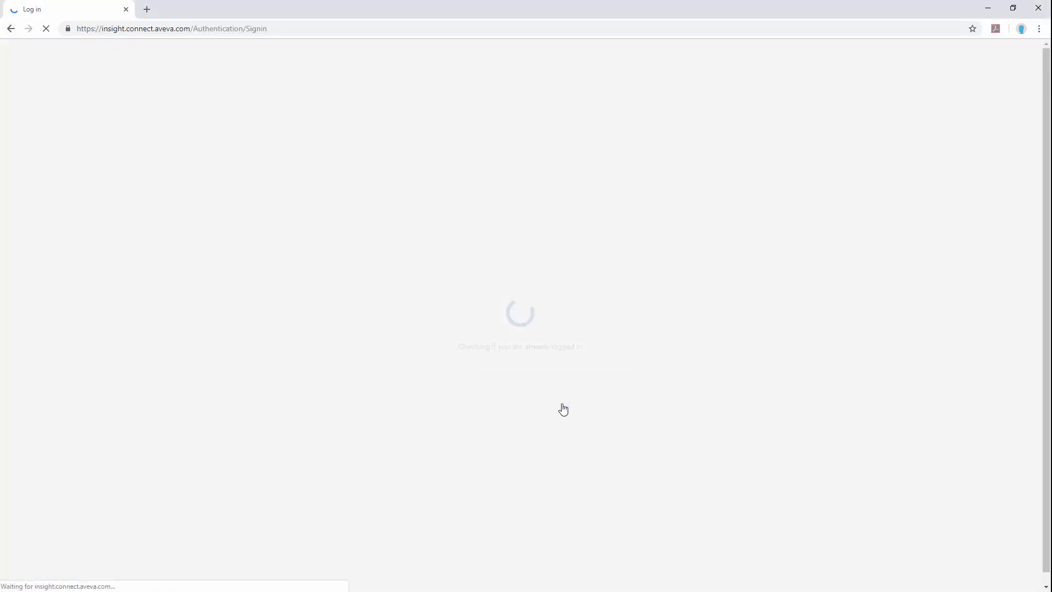
left_click(565, 409)
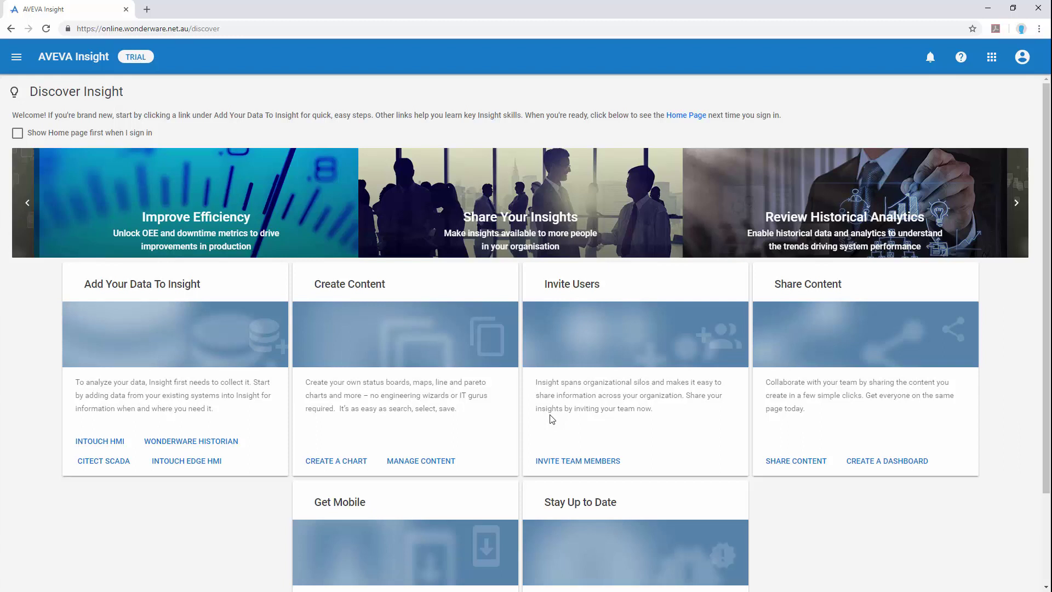
- From Home, search 'ts' and add all matching tags (TS01, TS02, TS03)
left_click(16, 57)
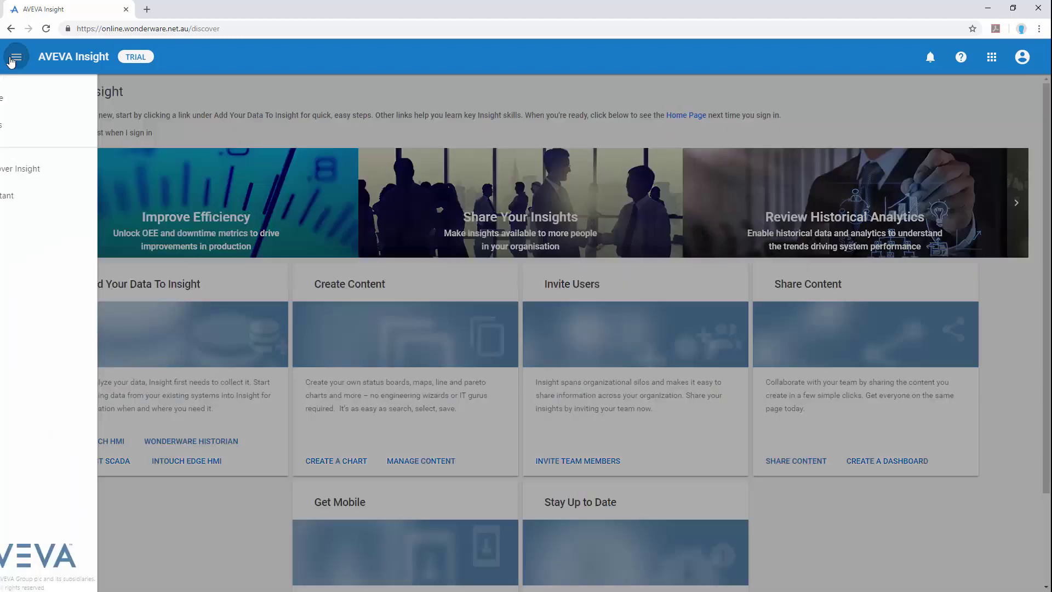
left_click(32, 99)
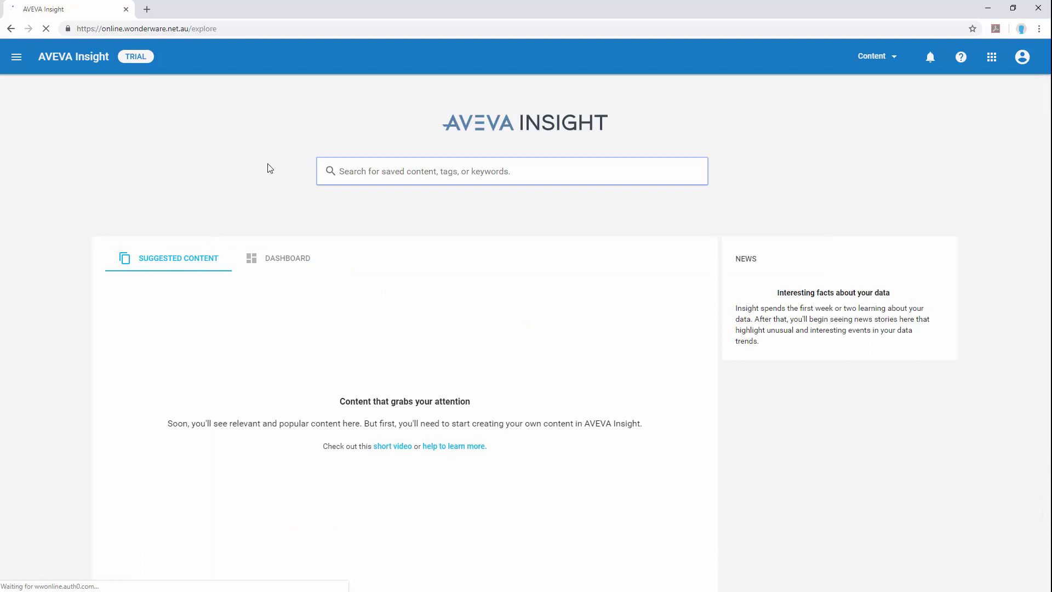
left_click(397, 172)
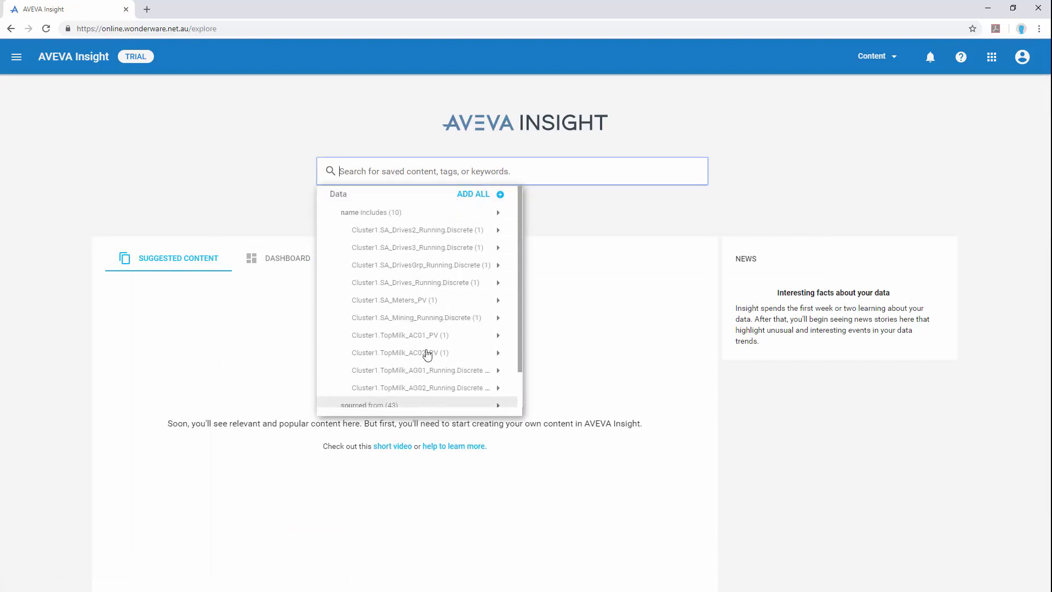
type("ts")
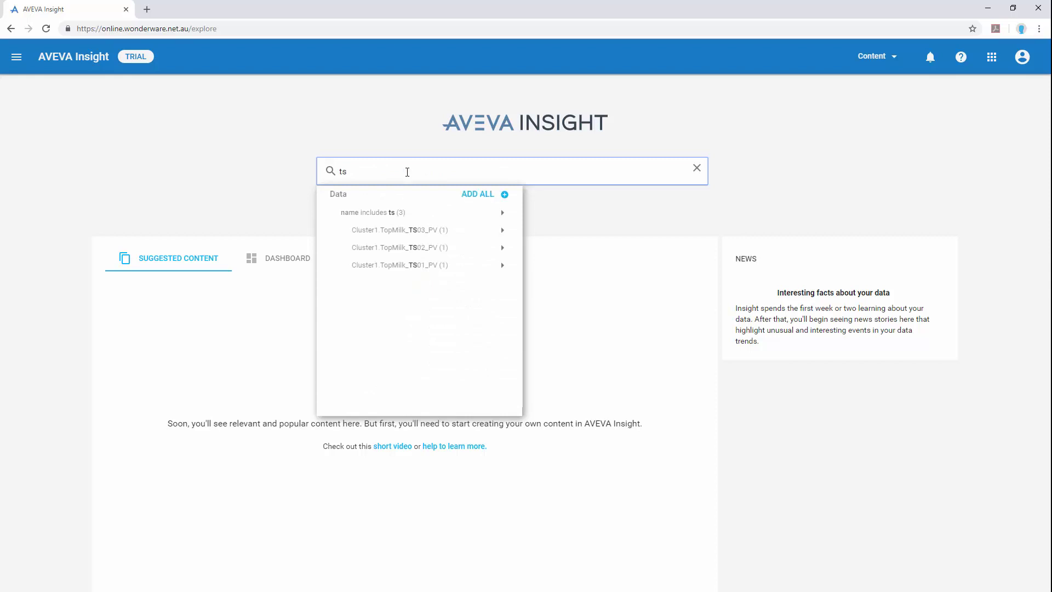
left_click(373, 215)
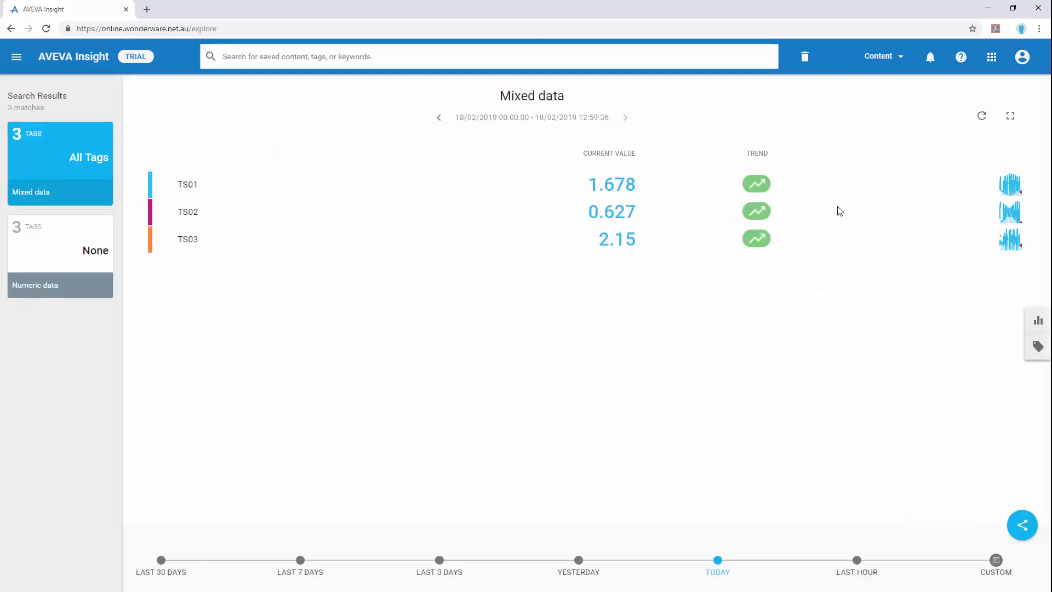
- Show the last hour of the TS tags as a line chart
left_click(858, 561)
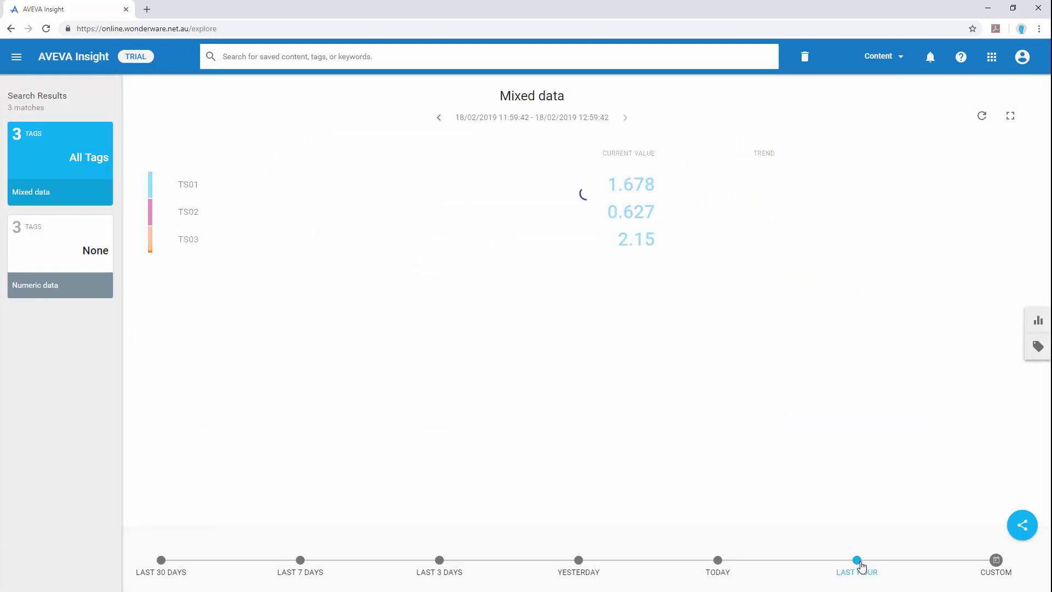
left_click(1038, 320)
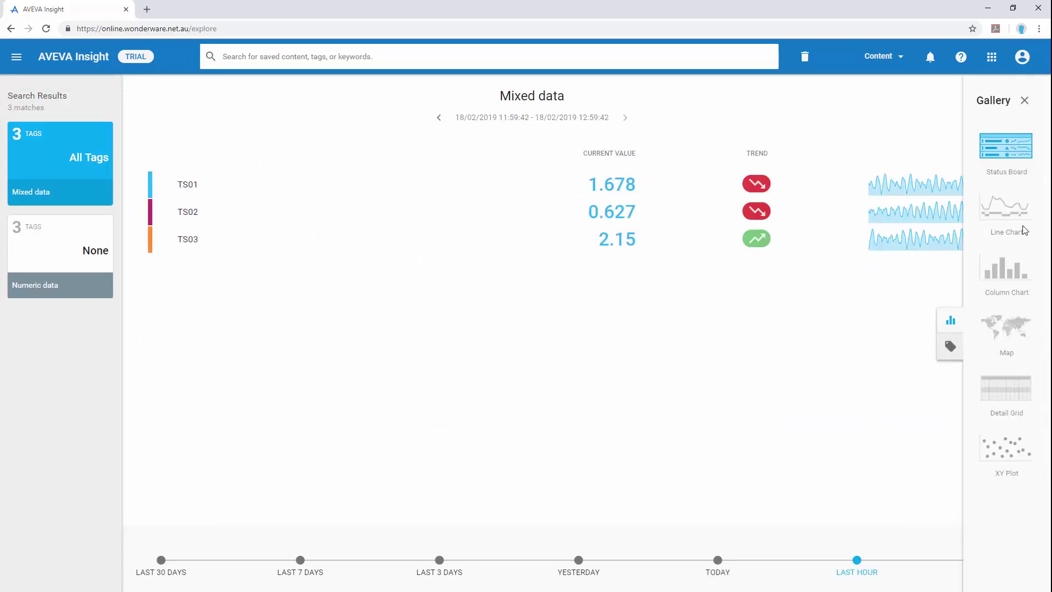
left_click(1016, 215)
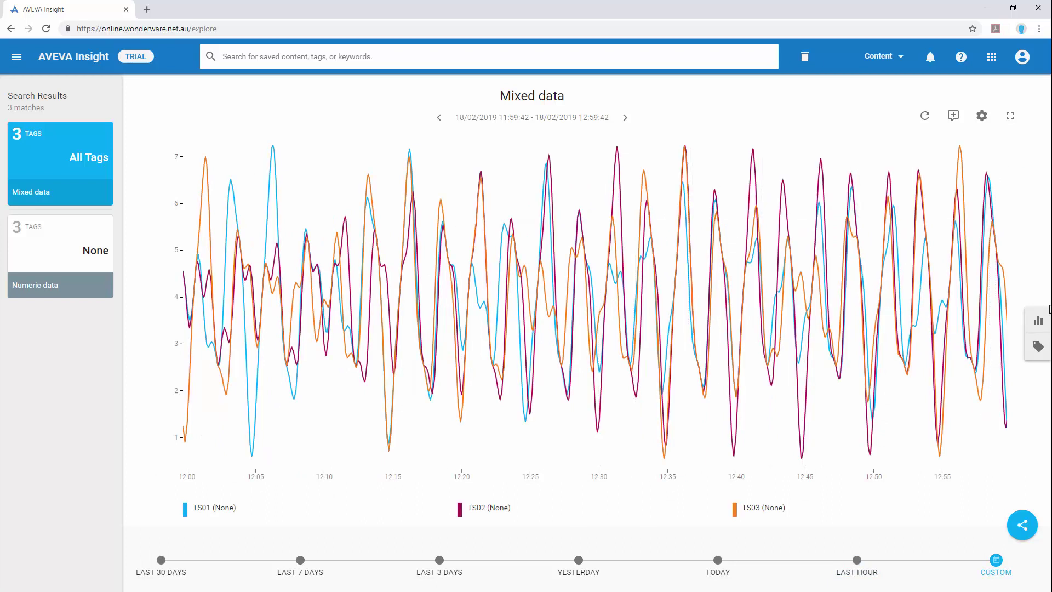
- Add all pump running tags matching 'pmp' to the chart
left_click(331, 62)
type("pmp")
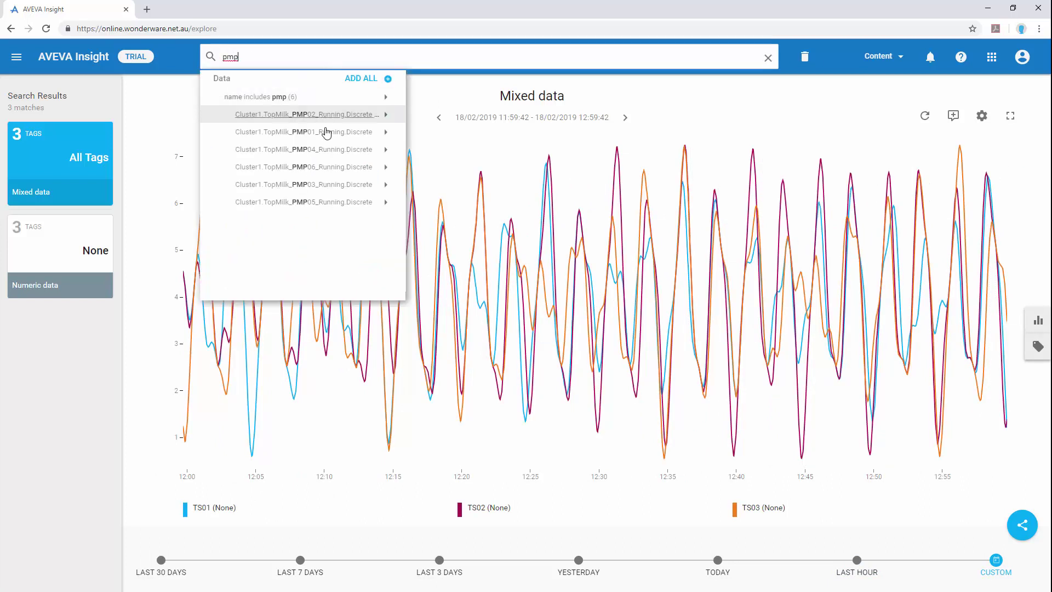
left_click(262, 98)
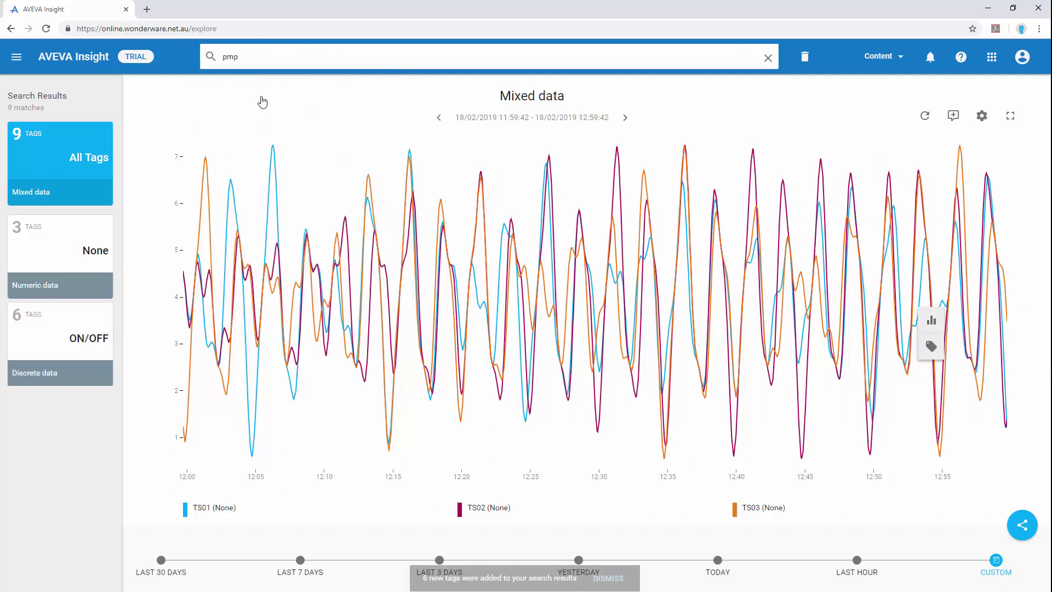
left_click(1029, 539)
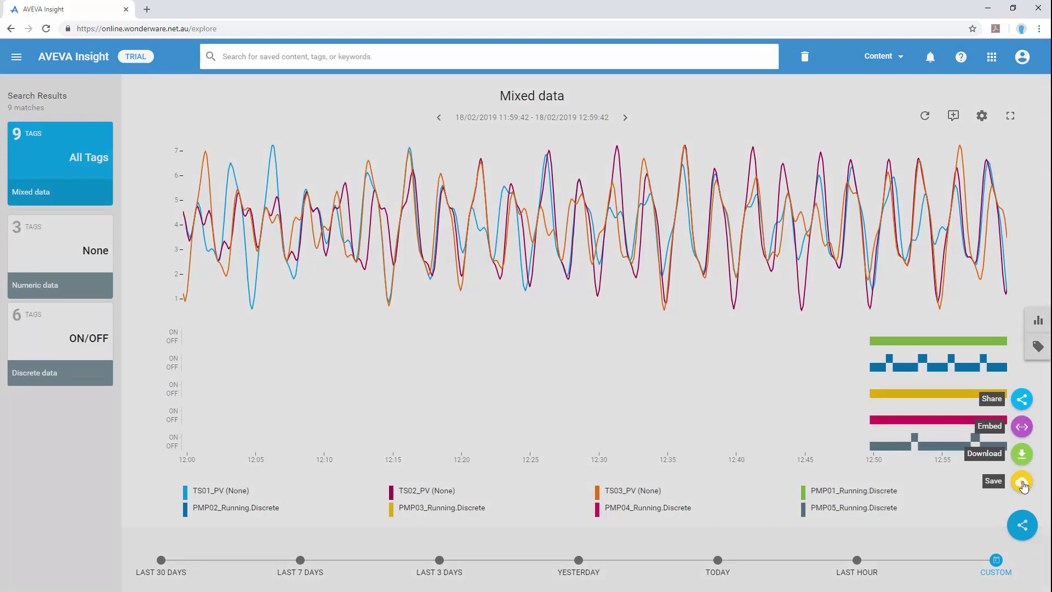
- Save the 9-tag temperature and pump chart as content named 'Top Milk'
left_click(1023, 481)
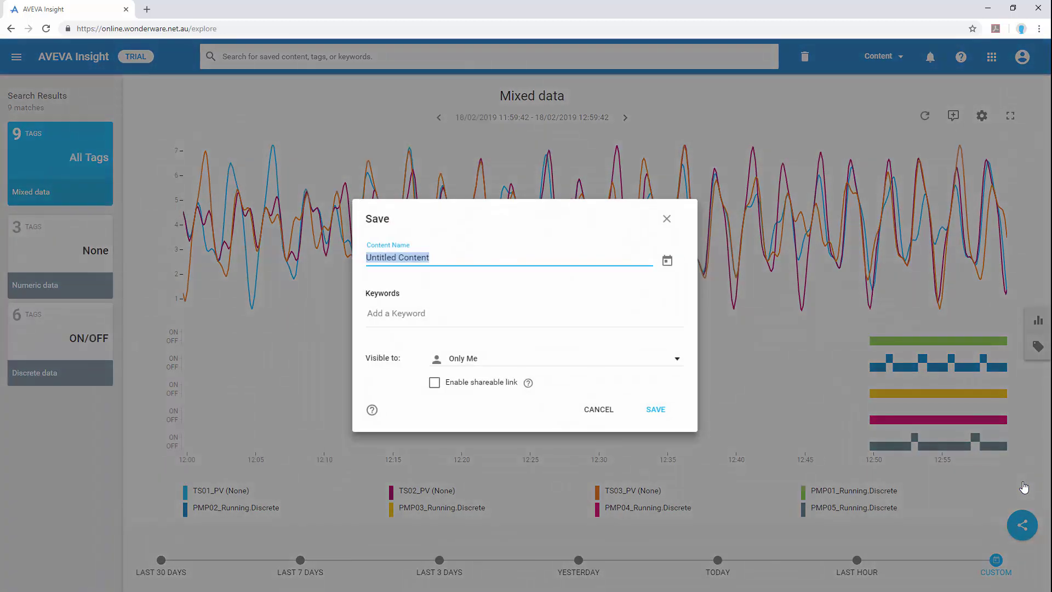
type("Top Milk")
left_click(659, 416)
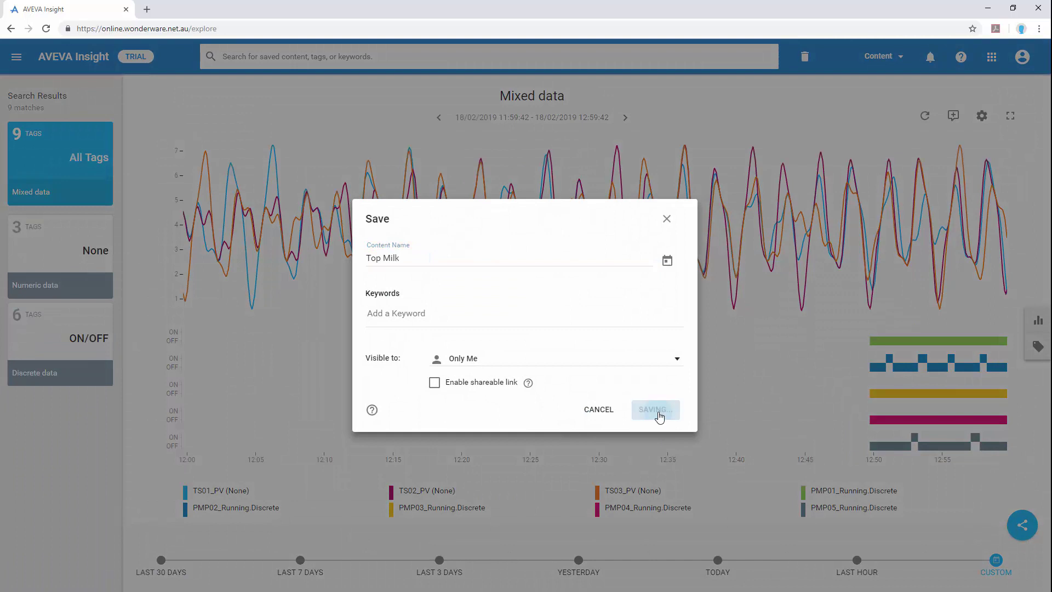